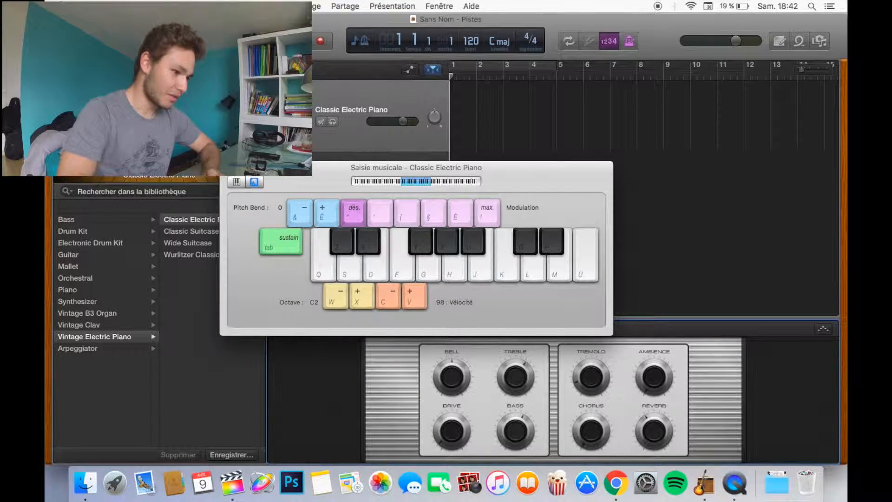
Close the Musical Typing window and browse the Apple Loops filtered to the Jingles category
{"action": "left_click", "coordinate": [226, 168]}
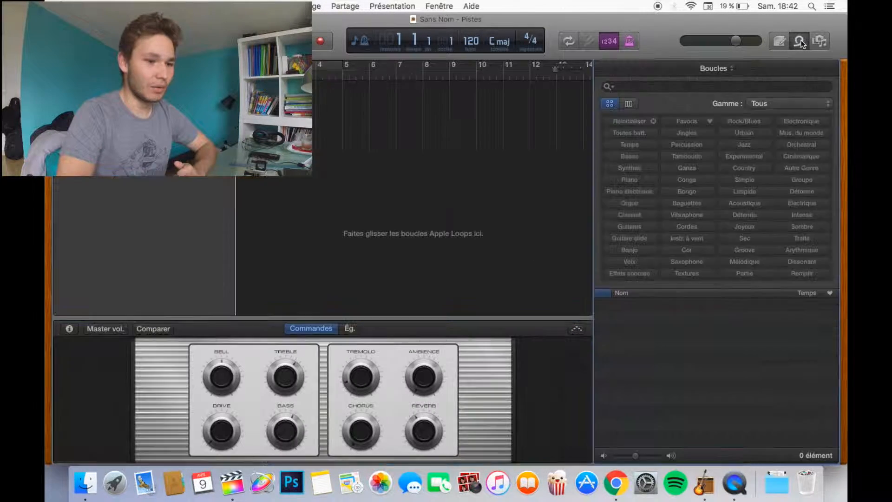
{"action": "left_click", "coordinate": [799, 41]}
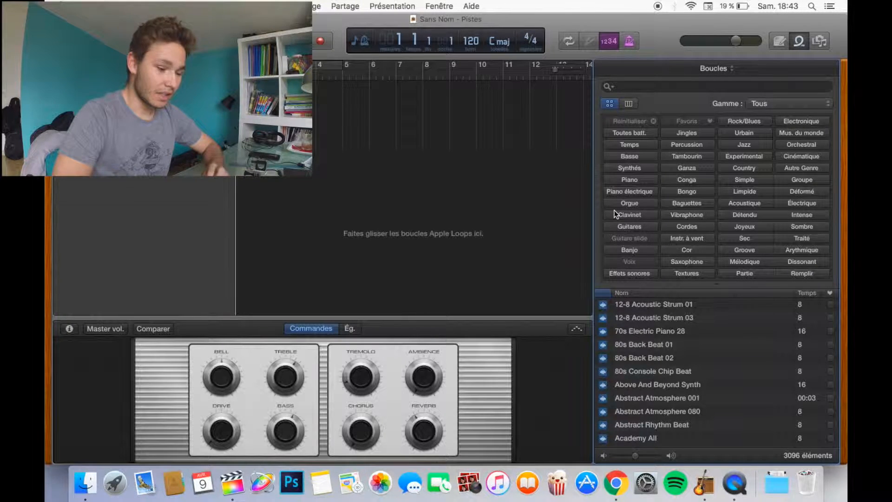
{"action": "left_click", "coordinate": [688, 135]}
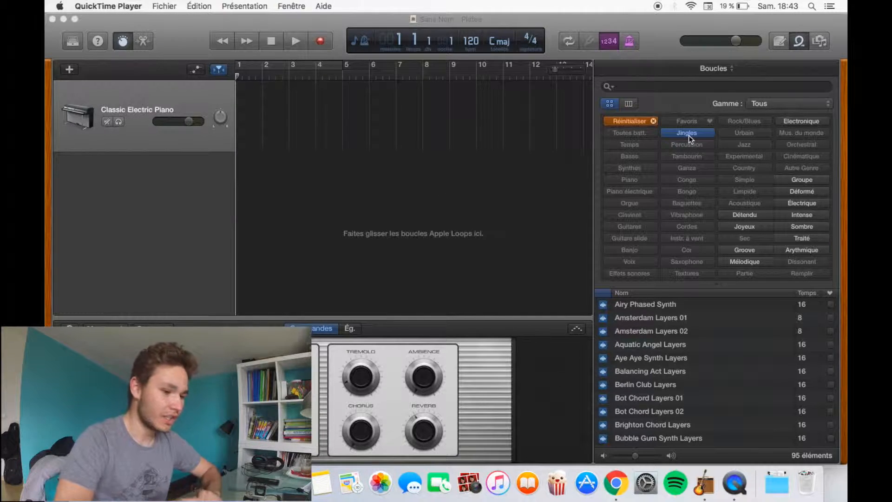
{"action": "scroll", "coordinate": [656, 337], "scroll_direction": "down", "scroll_amount": 15}
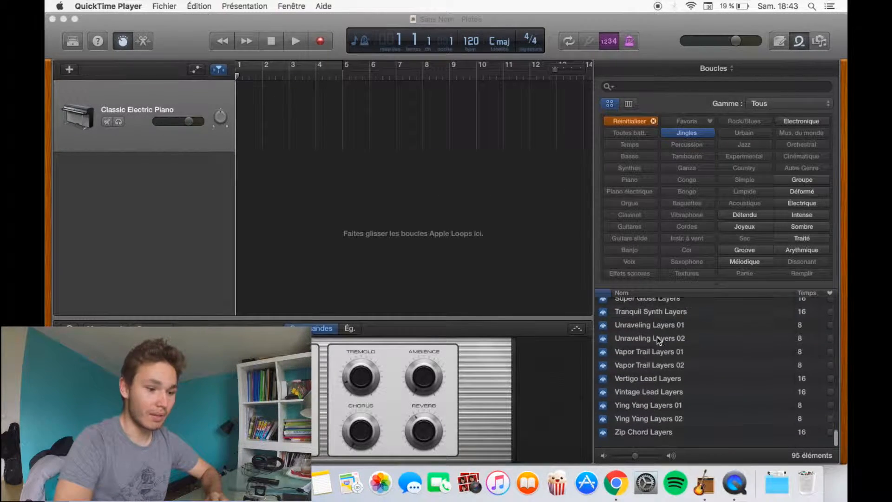
{"action": "scroll", "coordinate": [657, 336], "scroll_direction": "up", "scroll_amount": 15}
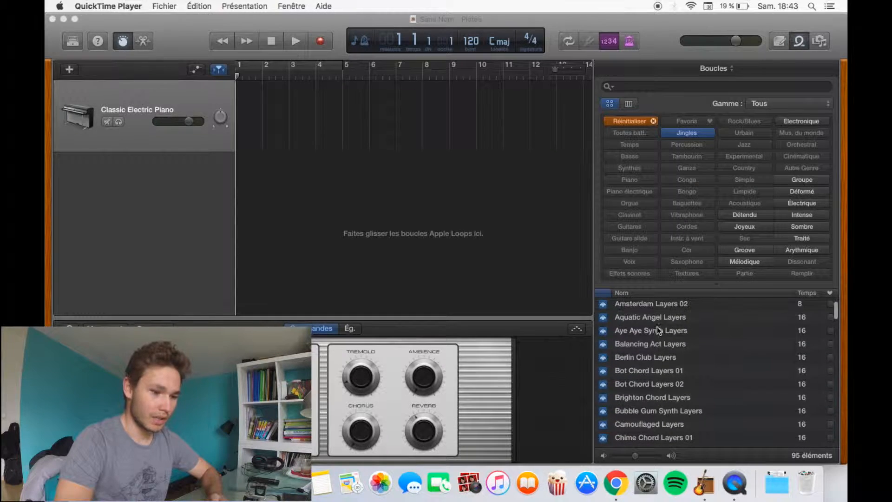
Preview the Amsterdam Layers 01 loop and add it on a new track starting at bar 1
{"action": "left_click", "coordinate": [641, 316]}
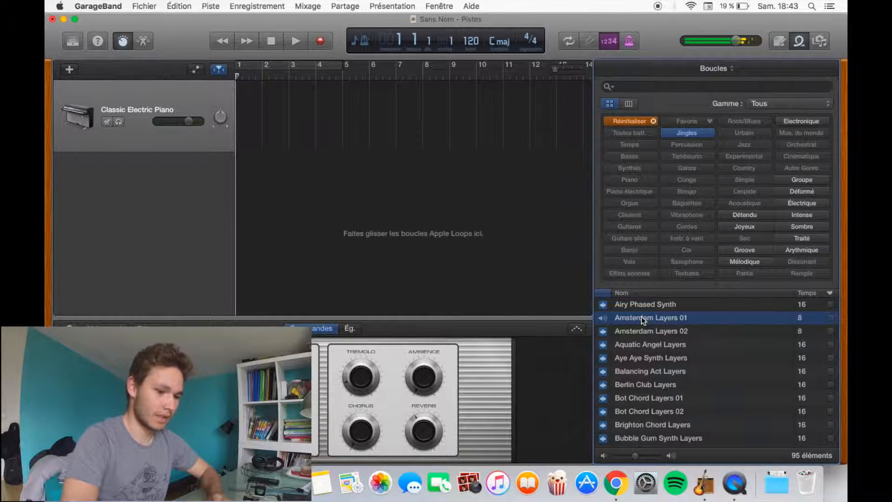
{"action": "key", "text": "space"}
{"action": "left_click_drag", "start_coordinate": [605, 320], "coordinate": [239, 183]}
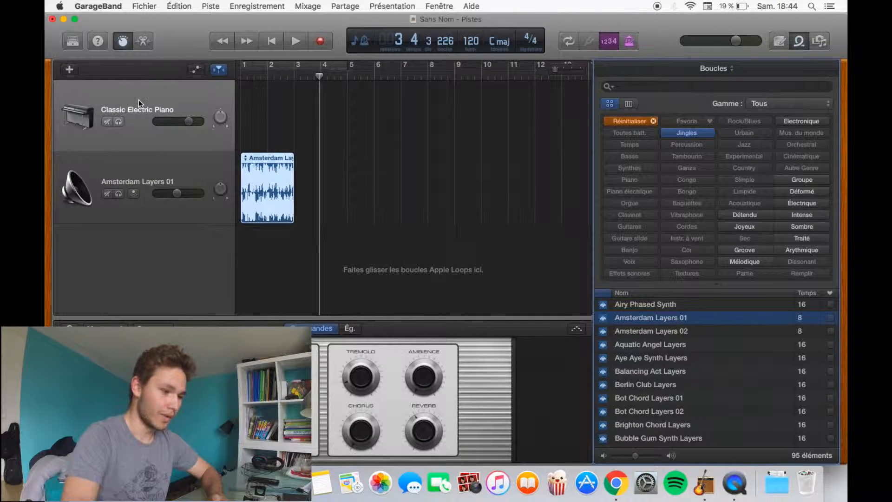
Delete the Classic Electric Piano track and loop the Amsterdam Layers 01 region through to bar 13
{"action": "key", "text": "super+BackSpace"}
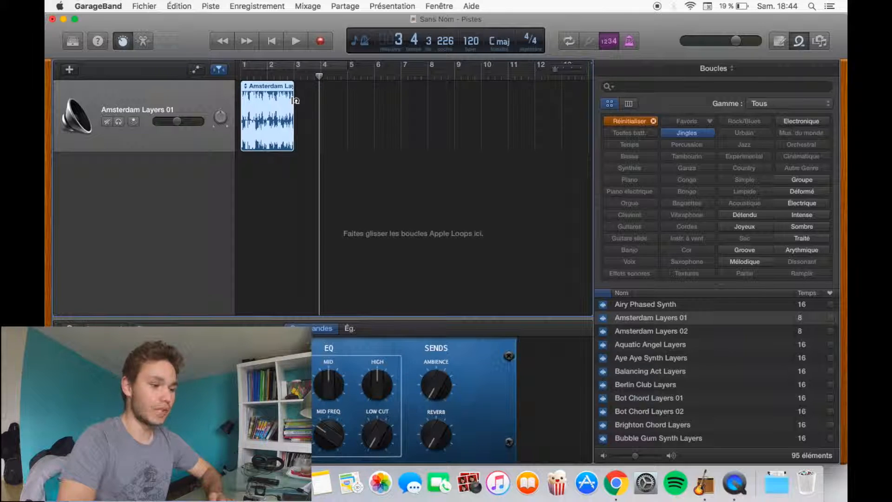
{"action": "key", "text": "l"}
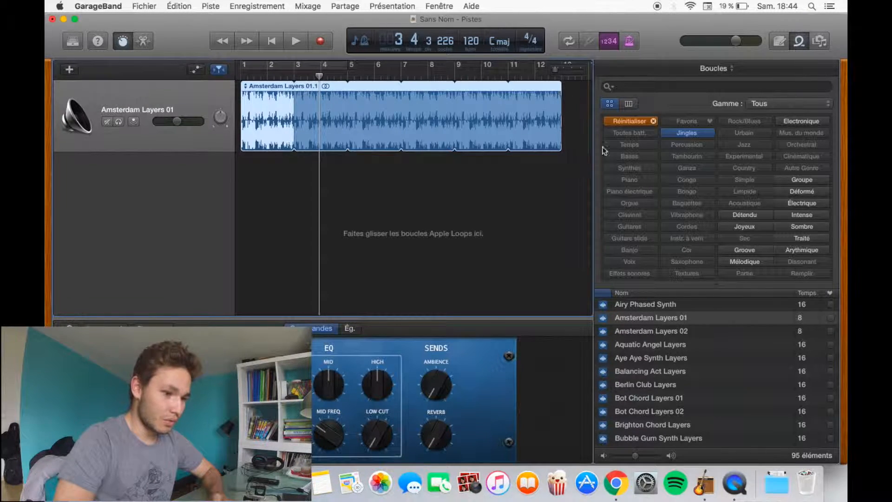
Reset the loop filters and filter the loops by Electronique and Toutes batt
{"action": "left_click", "coordinate": [644, 122]}
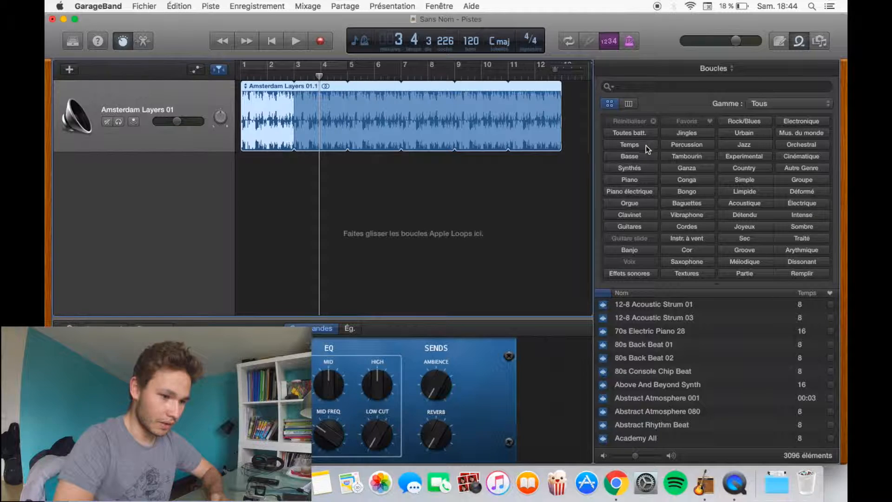
{"action": "left_click", "coordinate": [808, 124]}
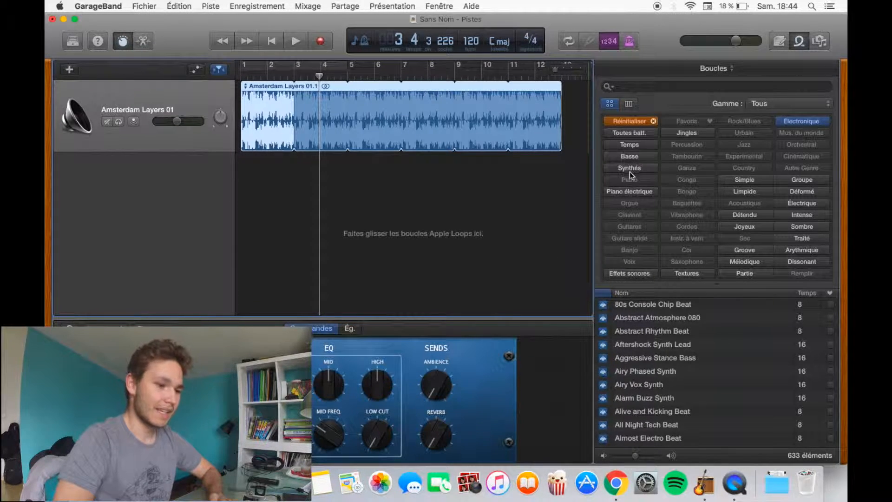
{"action": "left_click", "coordinate": [645, 132]}
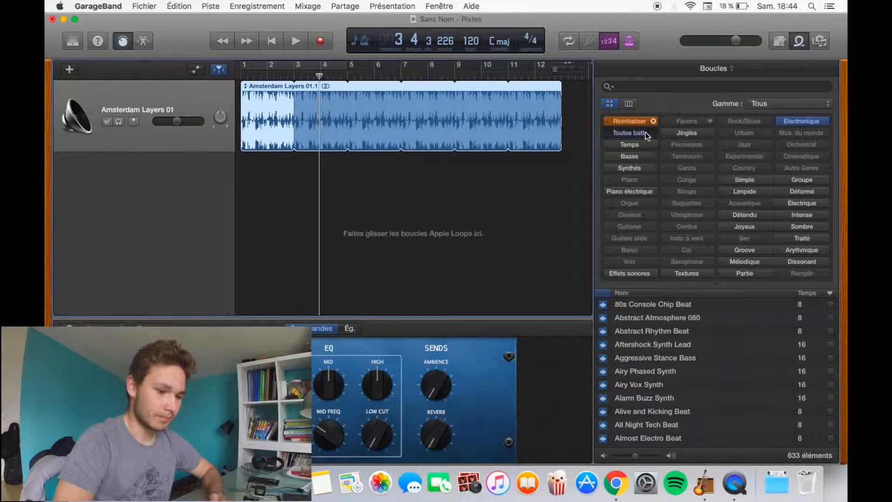
Preview the Analog Clap Beat 01 and 02 loops and add Analog Clap Beat 01 on a new track at bar 5
{"action": "left_click", "coordinate": [656, 384]}
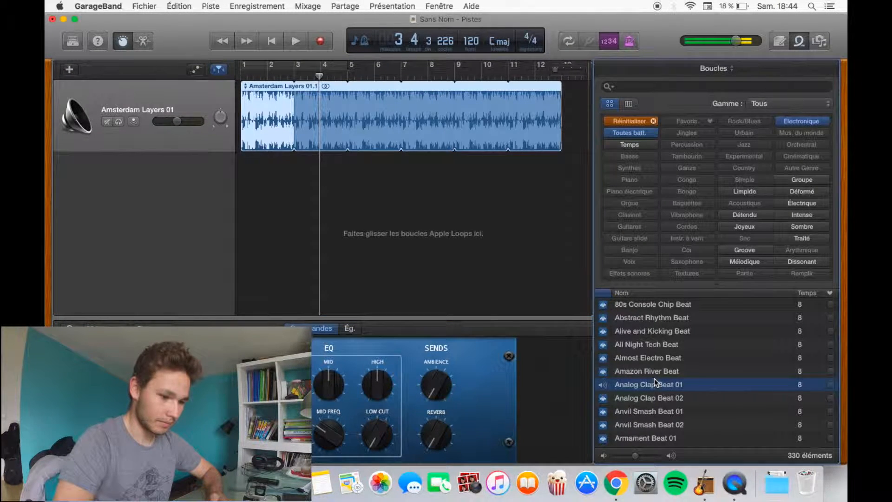
{"action": "scroll", "coordinate": [654, 386], "scroll_direction": "down", "scroll_amount": 3}
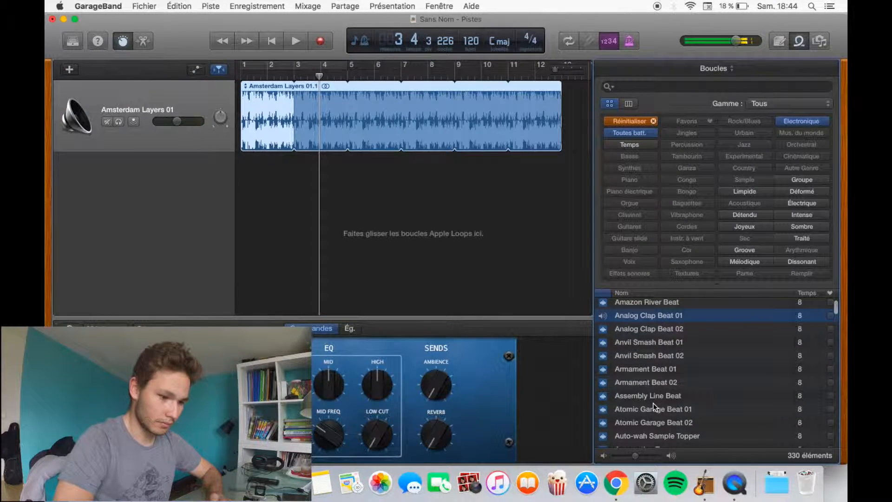
{"action": "scroll", "coordinate": [653, 378], "scroll_direction": "up", "scroll_amount": 2}
{"action": "left_click", "coordinate": [664, 379]}
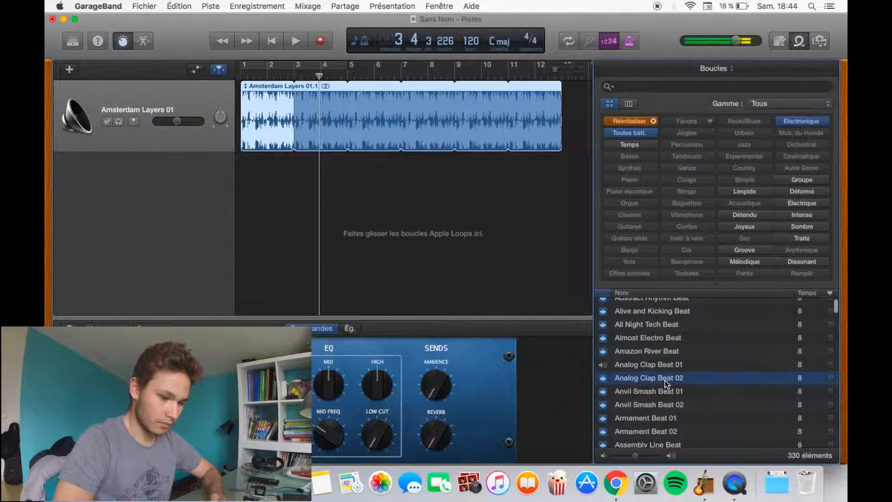
{"action": "left_click", "coordinate": [621, 364]}
{"action": "left_click_drag", "start_coordinate": [606, 367], "coordinate": [353, 206]}
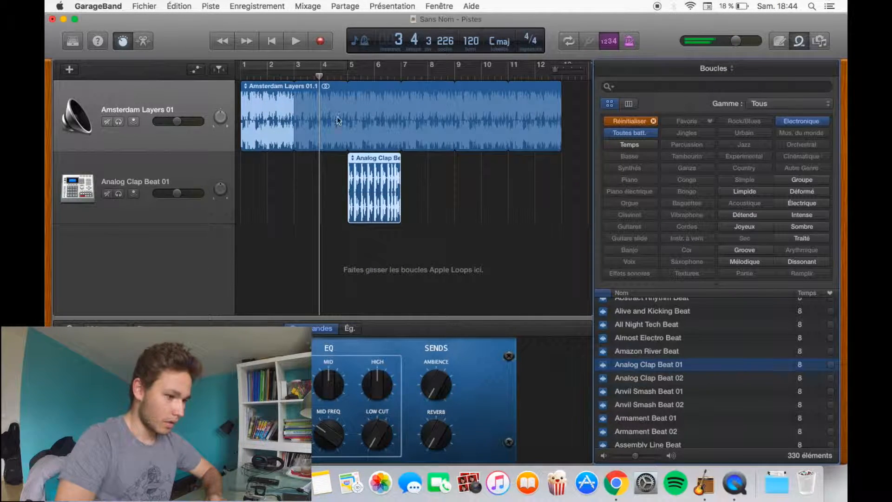
Loop the Analog Clap Beat 01 region so it ends with the Amsterdam Layers 01 region at bar 13
{"action": "left_click", "coordinate": [370, 200]}
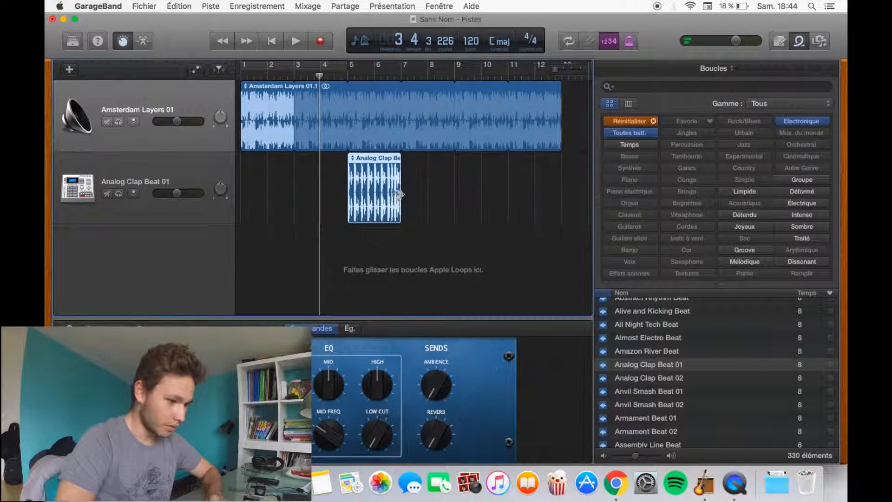
{"action": "left_click_drag", "start_coordinate": [400, 194], "coordinate": [472, 185]}
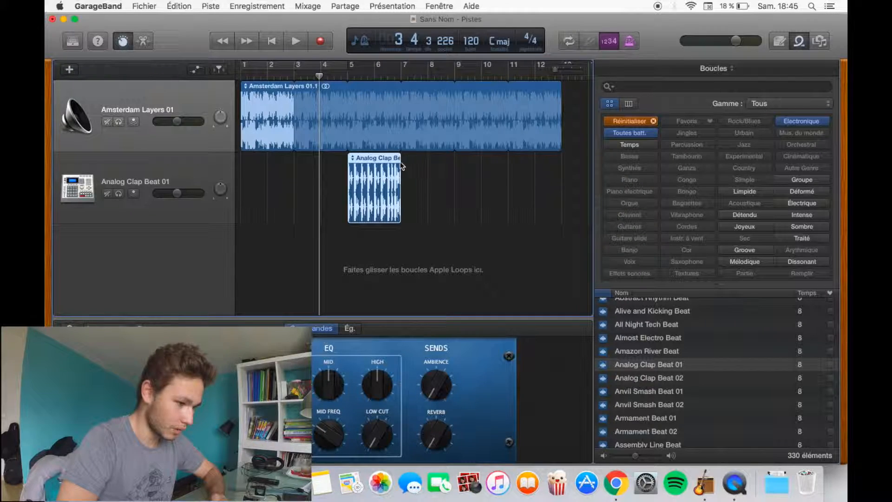
{"action": "left_click_drag", "start_coordinate": [400, 154], "coordinate": [561, 165]}
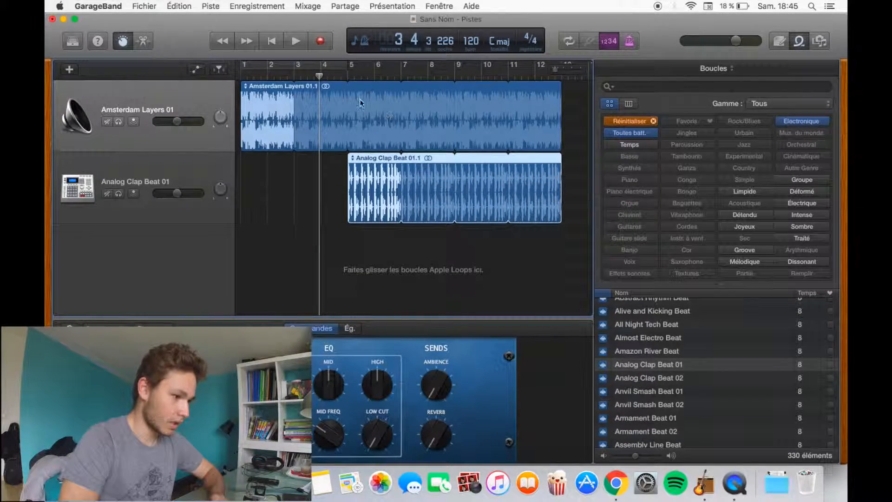
Play the arrangement from bar 2 to hear how the layers and the clap beat sound together
{"action": "left_click", "coordinate": [267, 75]}
{"action": "key", "text": "space"}
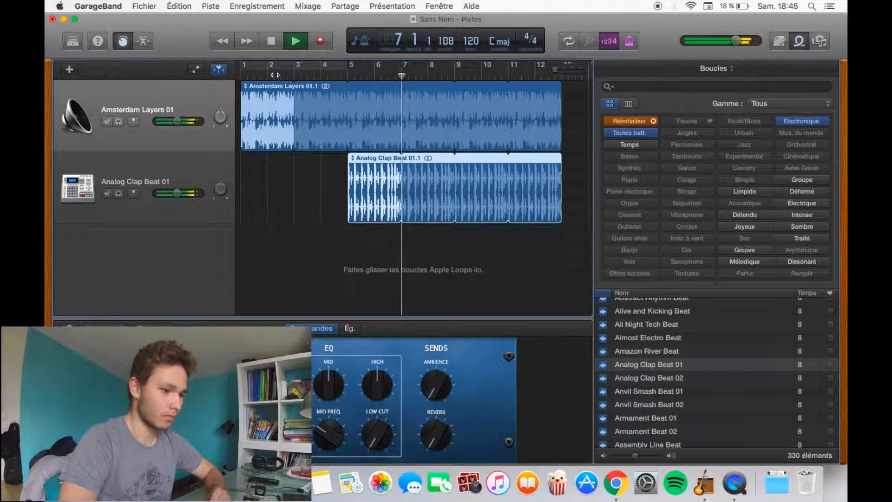
{"action": "scroll", "coordinate": [413, 186], "scroll_direction": "right", "scroll_amount": 1}
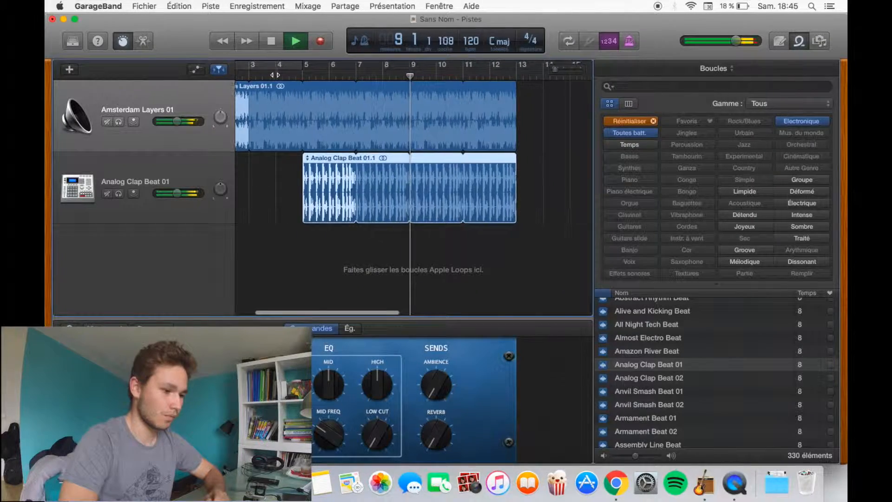
{"action": "key", "text": "space"}
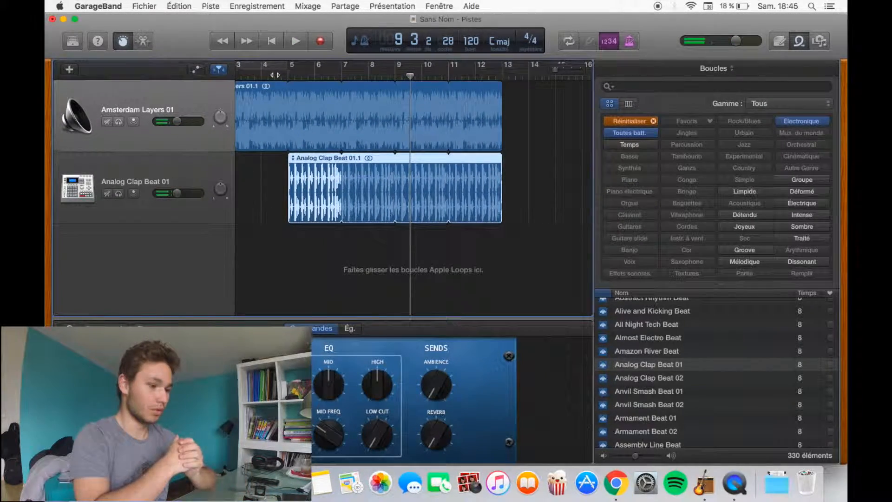
{"action": "scroll", "coordinate": [654, 348], "scroll_direction": "up", "scroll_amount": 2}
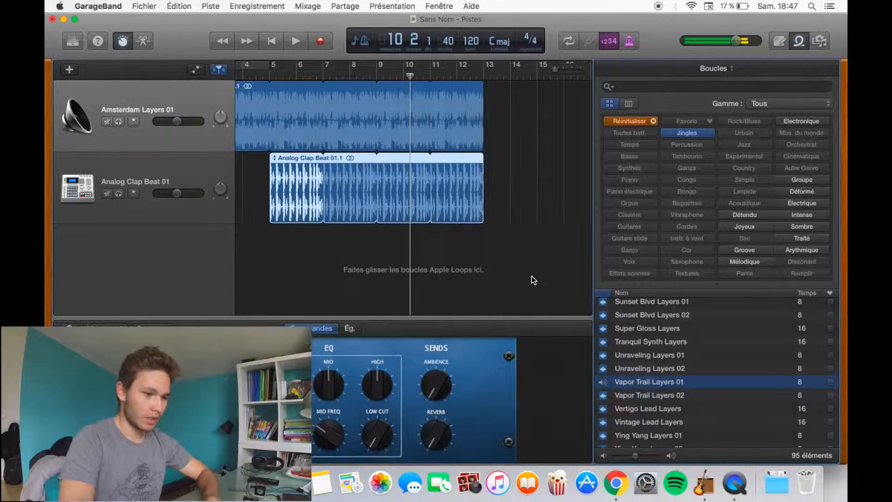
{"action": "key", "text": "space"}
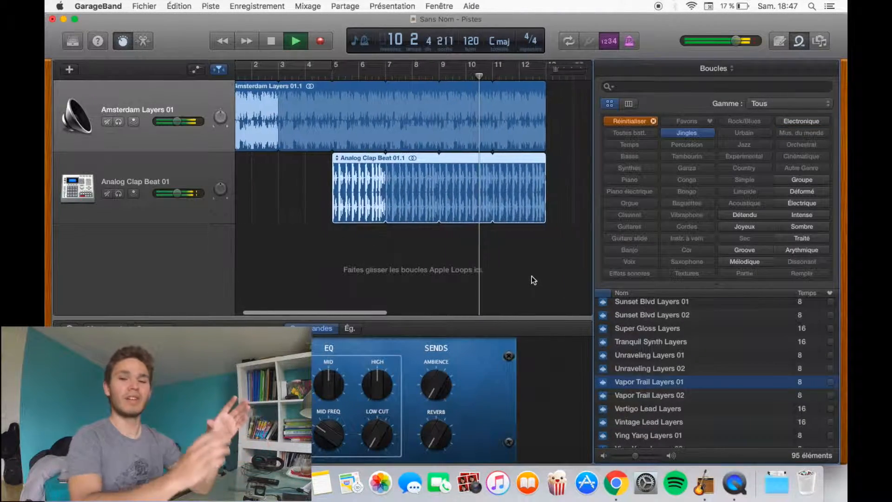
{"action": "key", "text": "space"}
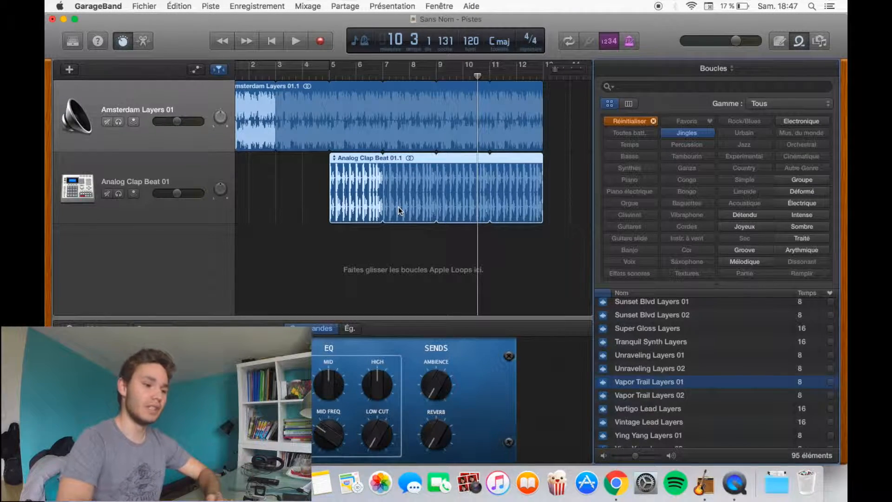
Extend the looped Amsterdam Layers 01 and Analog Clap Beat 01 regions to bar 33
{"action": "scroll", "coordinate": [397, 207], "scroll_direction": "right", "scroll_amount": 6}
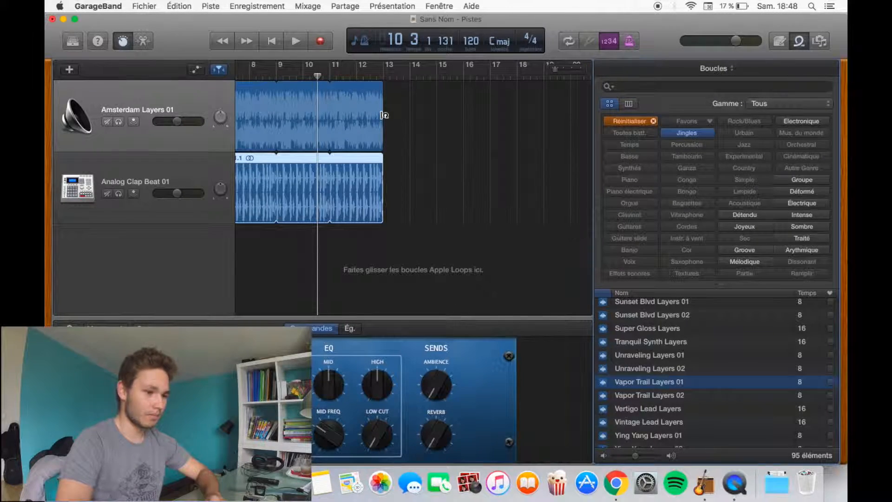
{"action": "left_click", "coordinate": [383, 115]}
{"action": "left_click_drag", "start_coordinate": [383, 115], "coordinate": [555, 121]}
{"action": "scroll", "coordinate": [553, 120], "scroll_direction": "left", "scroll_amount": 10}
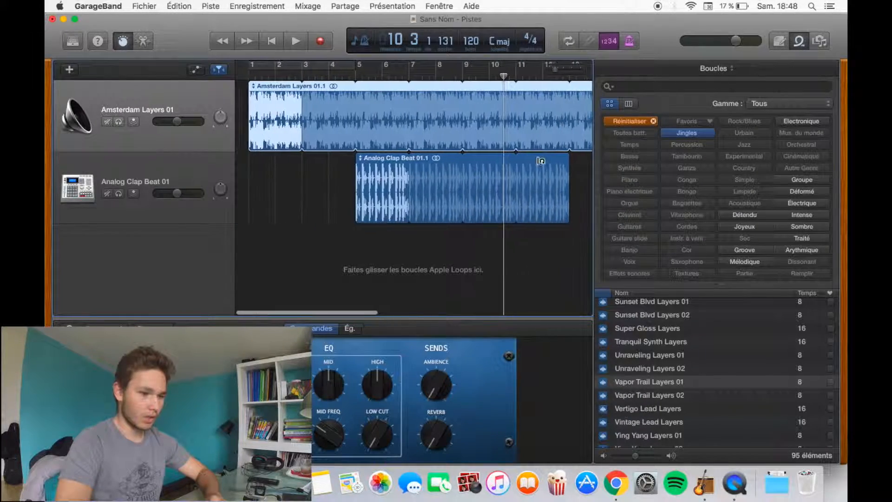
{"action": "left_click_drag", "start_coordinate": [561, 176], "coordinate": [493, 183]}
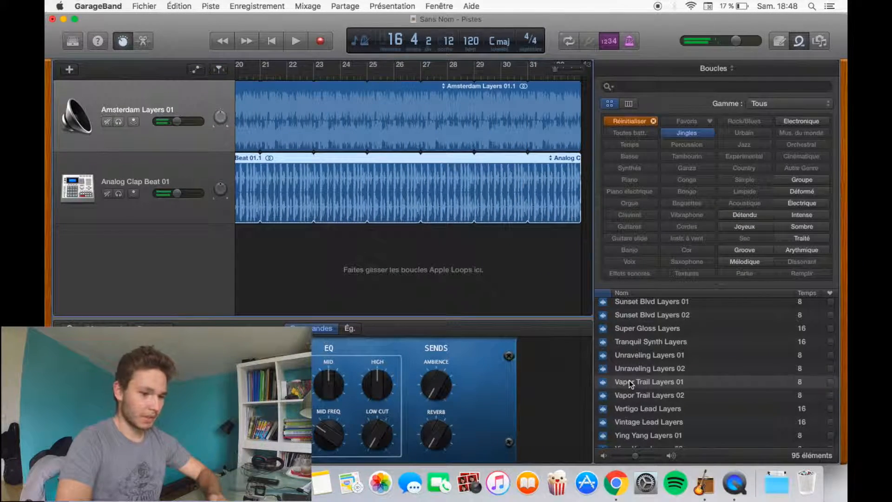
Preview the Vapor Trail Layers 01 loop and add it on a new track at bar 32
{"action": "left_click", "coordinate": [629, 381]}
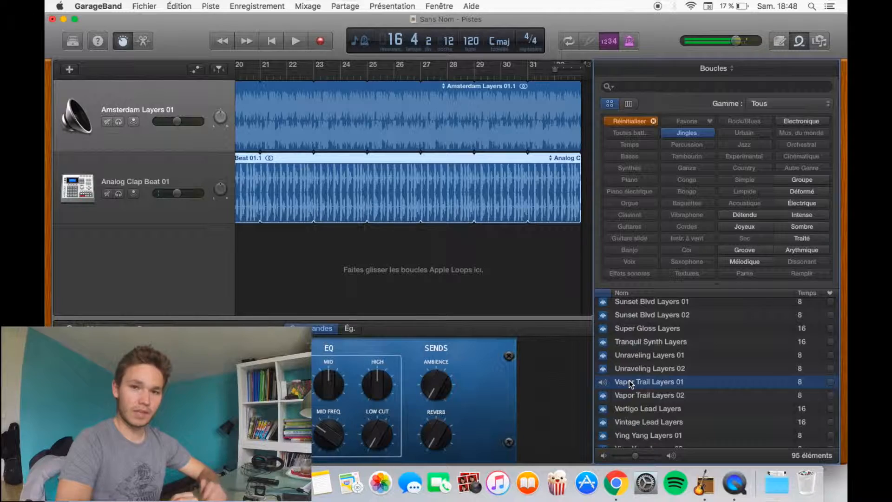
{"action": "left_click", "coordinate": [643, 370]}
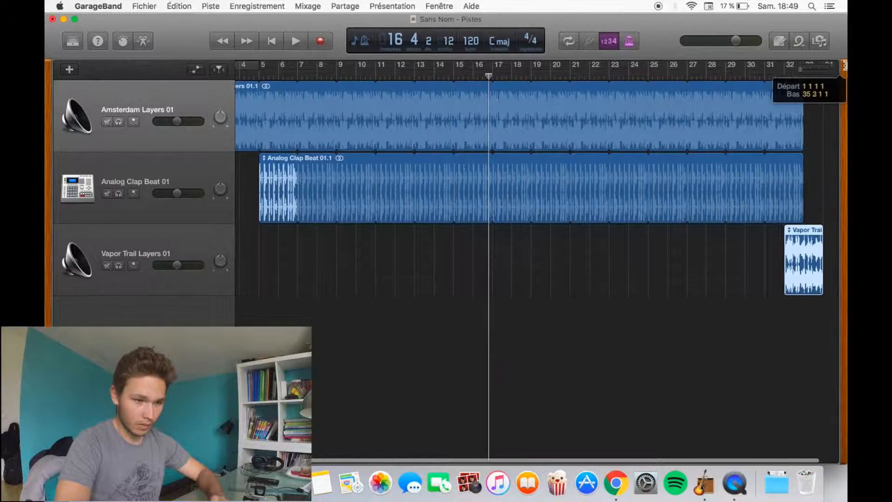
{"action": "left_click_drag", "start_coordinate": [844, 65], "coordinate": [844, 65]}
Move the Vapor Trail Layers 01 region to bar 33 on the Amsterdam Layers 01 track and loop it to bar 37
{"action": "scroll", "coordinate": [568, 215], "scroll_direction": "left", "scroll_amount": 20}
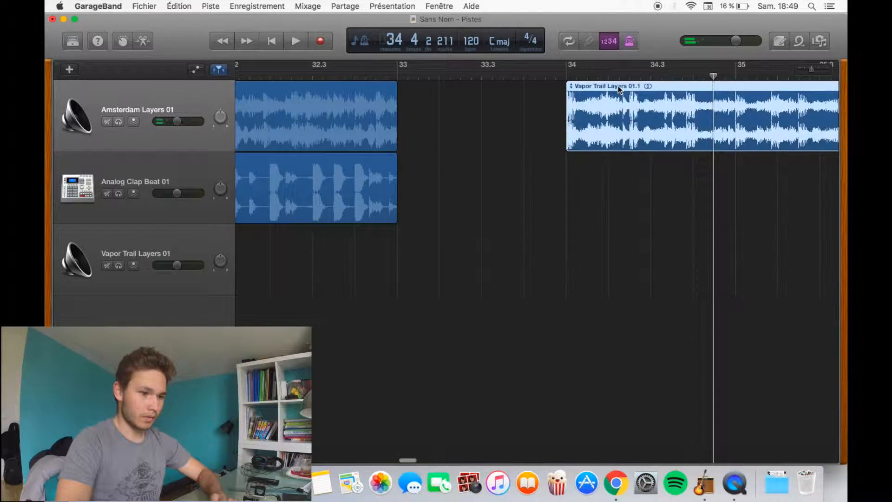
{"action": "left_click_drag", "start_coordinate": [618, 85], "coordinate": [451, 85]}
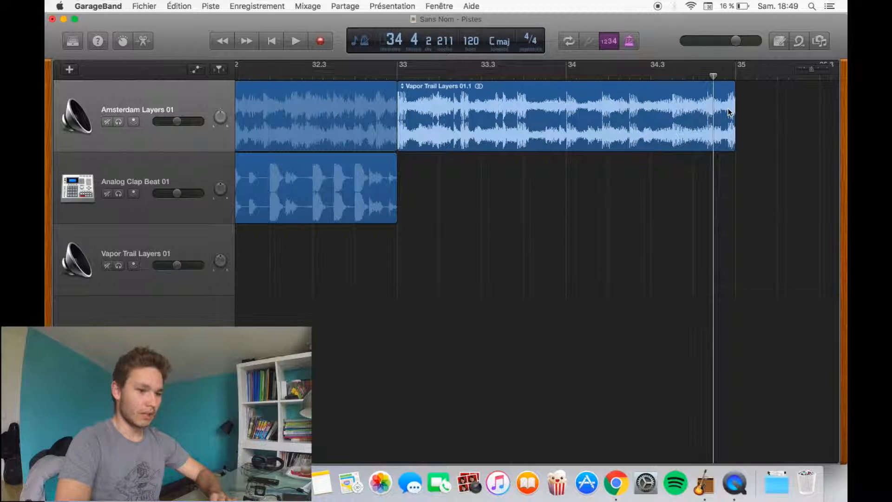
{"action": "scroll", "coordinate": [727, 110], "scroll_direction": "down", "scroll_amount": 5}
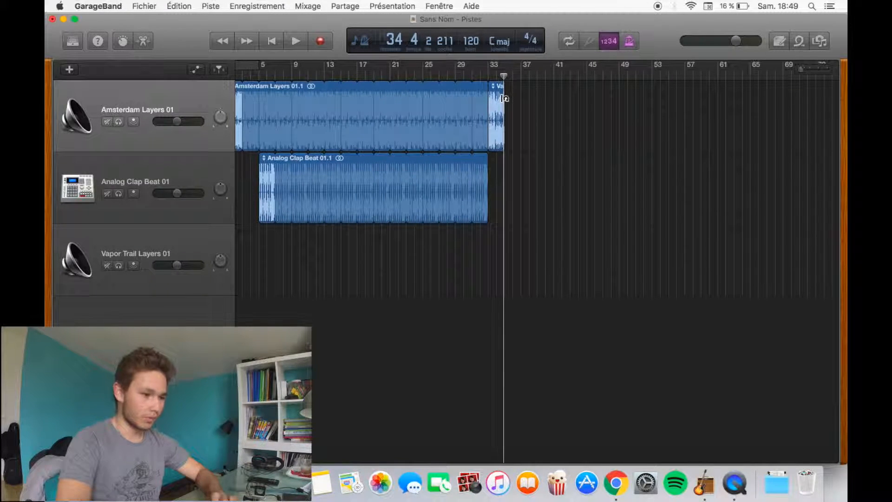
{"action": "left_click_drag", "start_coordinate": [506, 98], "coordinate": [520, 98]}
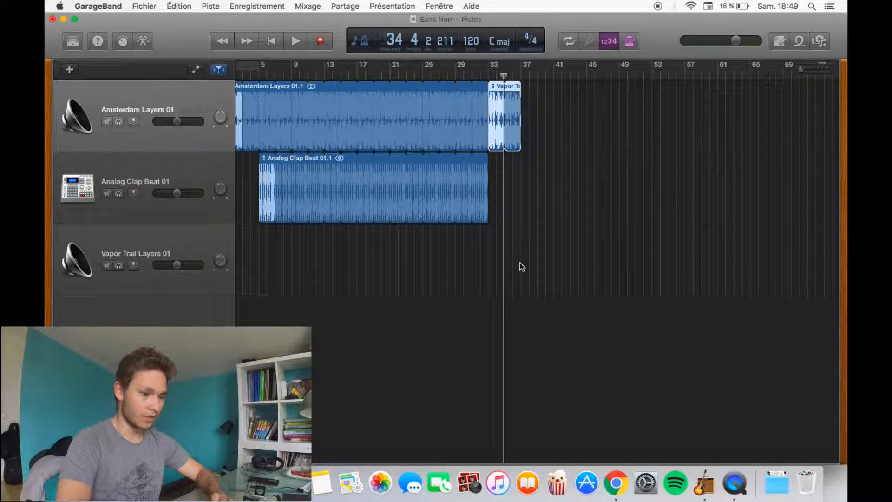
Show the Apple Loops browser and extend the looped Analog Clap Beat 01 and Vapor Trail Layers 01 regions so both end at bar 83
{"action": "left_click", "coordinate": [801, 43]}
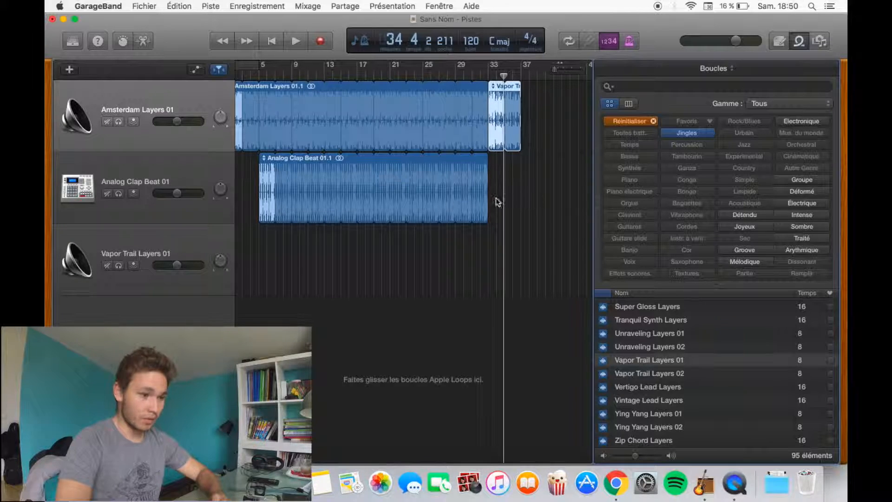
{"action": "left_click", "coordinate": [487, 156]}
{"action": "left_click_drag", "start_coordinate": [488, 156], "coordinate": [651, 160]}
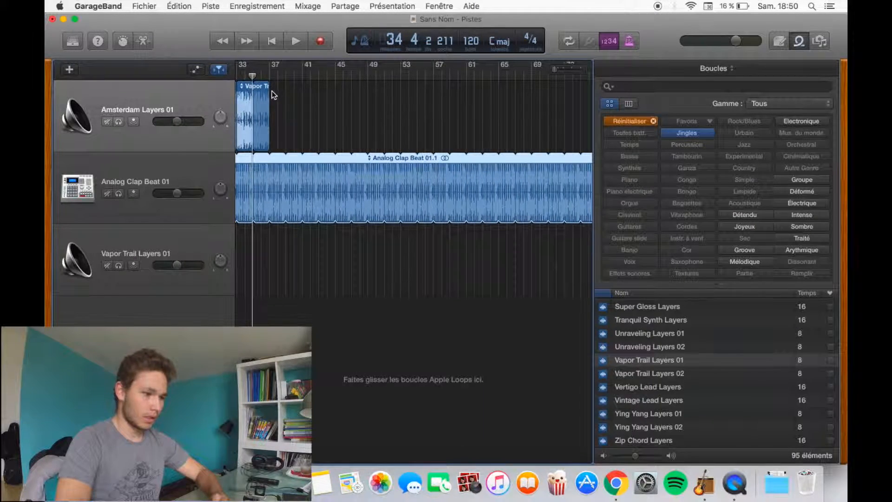
{"action": "left_click_drag", "start_coordinate": [270, 94], "coordinate": [483, 115]}
{"action": "scroll", "coordinate": [484, 154], "scroll_direction": "up", "scroll_amount": 4}
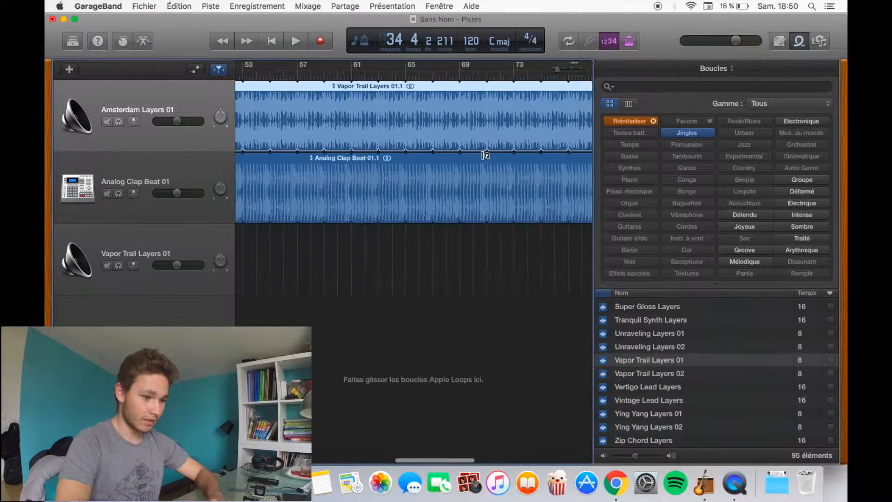
{"action": "scroll", "coordinate": [484, 154], "scroll_direction": "right", "scroll_amount": 5}
{"action": "scroll", "coordinate": [485, 155], "scroll_direction": "right", "scroll_amount": 5}
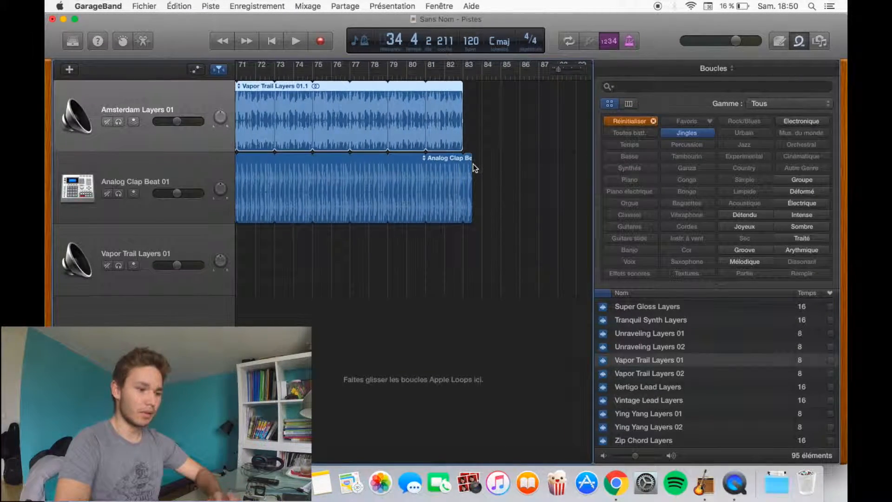
{"action": "left_click_drag", "start_coordinate": [473, 166], "coordinate": [467, 165]}
{"action": "scroll", "coordinate": [467, 166], "scroll_direction": "left", "scroll_amount": 2}
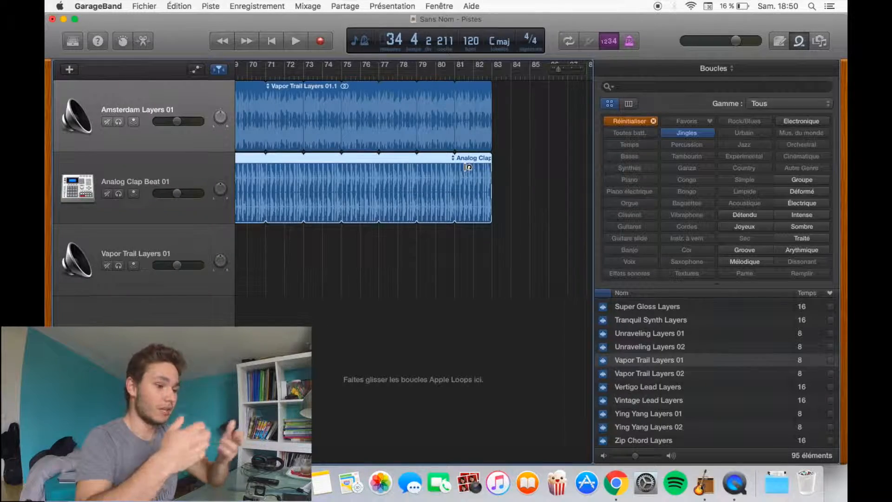
{"action": "scroll", "coordinate": [466, 167], "scroll_direction": "left", "scroll_amount": 20}
{"action": "scroll", "coordinate": [465, 167], "scroll_direction": "down", "scroll_amount": 5}
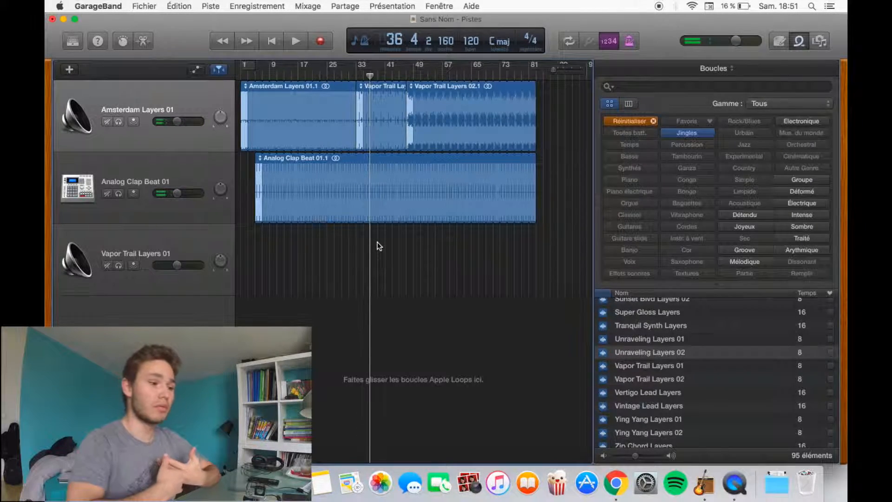
Preview the Vapor Trail and Vertigo Lead Layers loops and place Vertigo Lead Layers directly after Vapor Trail Layers 02 on the Amsterdam Layers 01 track
{"action": "scroll", "coordinate": [415, 243], "scroll_direction": "right", "scroll_amount": 3}
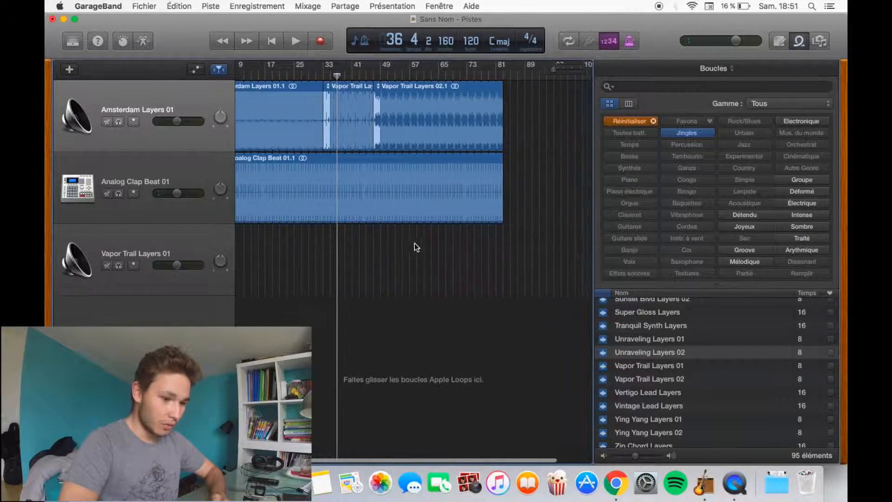
{"action": "left_click", "coordinate": [636, 370]}
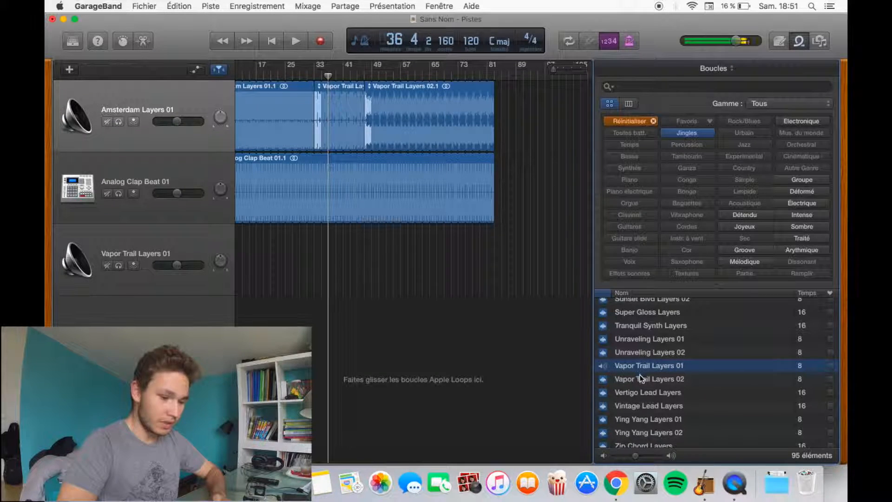
{"action": "left_click", "coordinate": [646, 381]}
{"action": "left_click", "coordinate": [648, 392]}
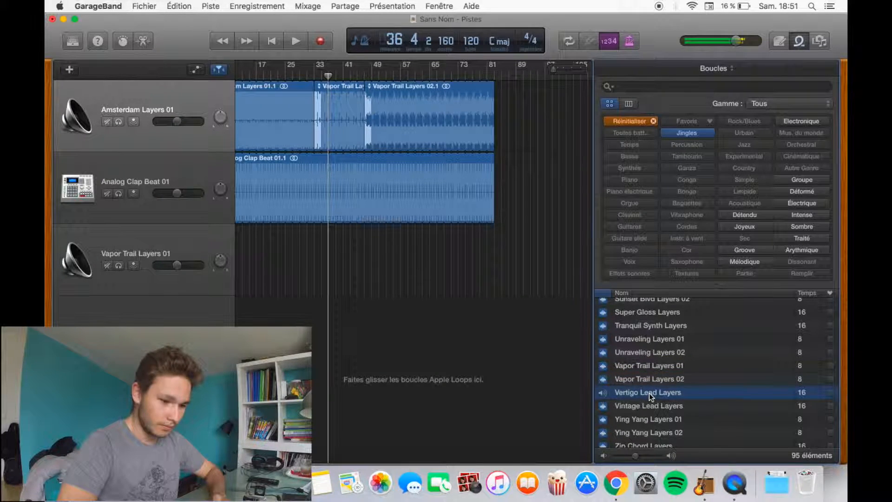
{"action": "left_click_drag", "start_coordinate": [648, 391], "coordinate": [494, 128]}
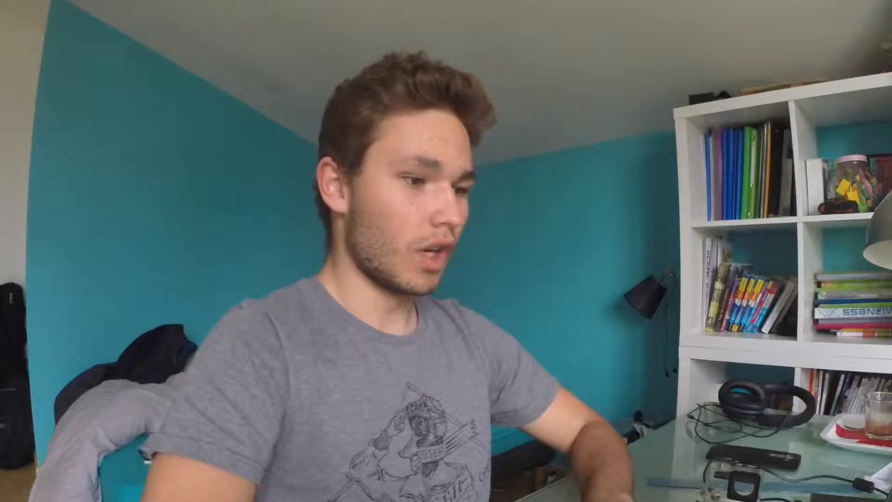